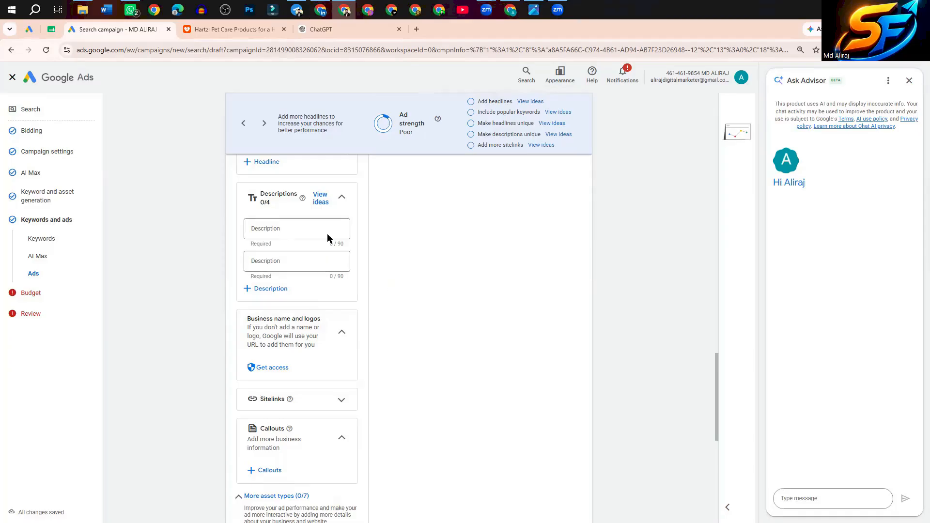
left_click(295, 231)
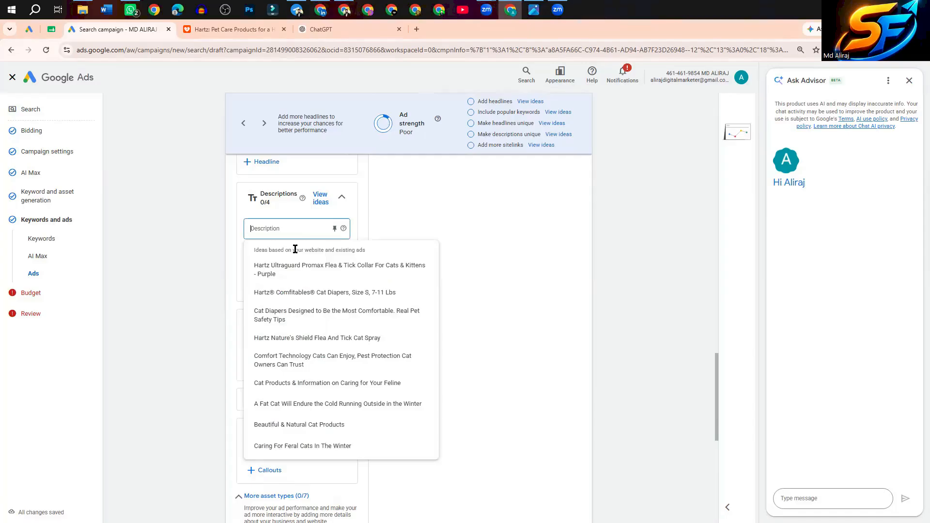
left_click(417, 223)
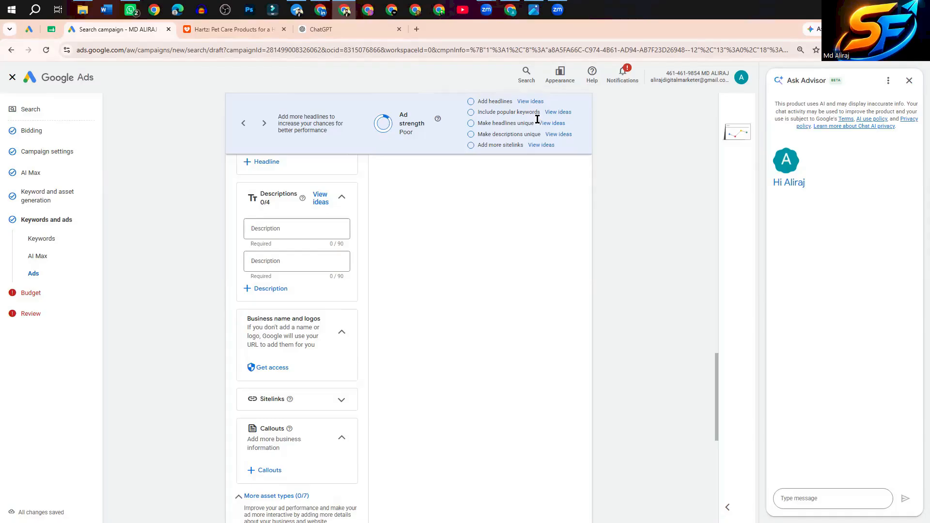
Step: Switch to the ChatGPT conversation and re-enter the cat food headline prompt, reworded to request 8 description instead of 30 headlines
left_click(347, 33)
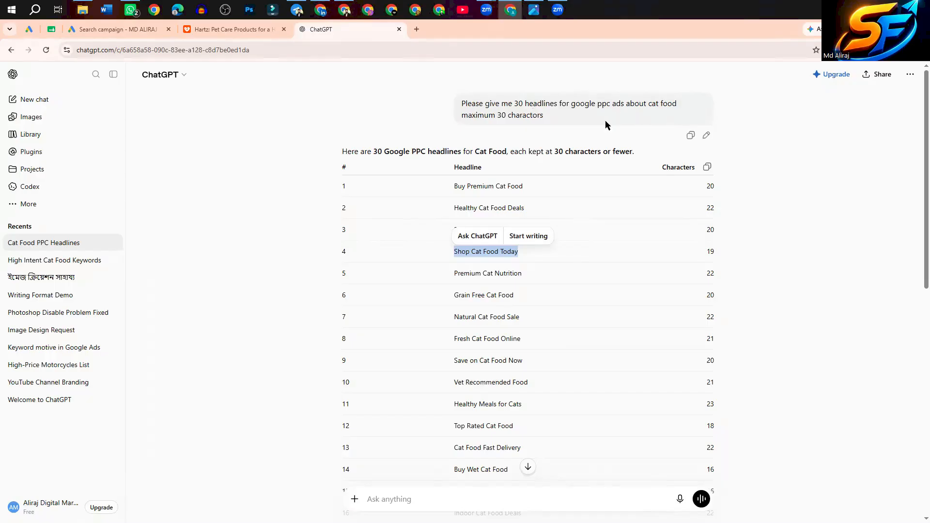
scroll(411, 498, "down", 3)
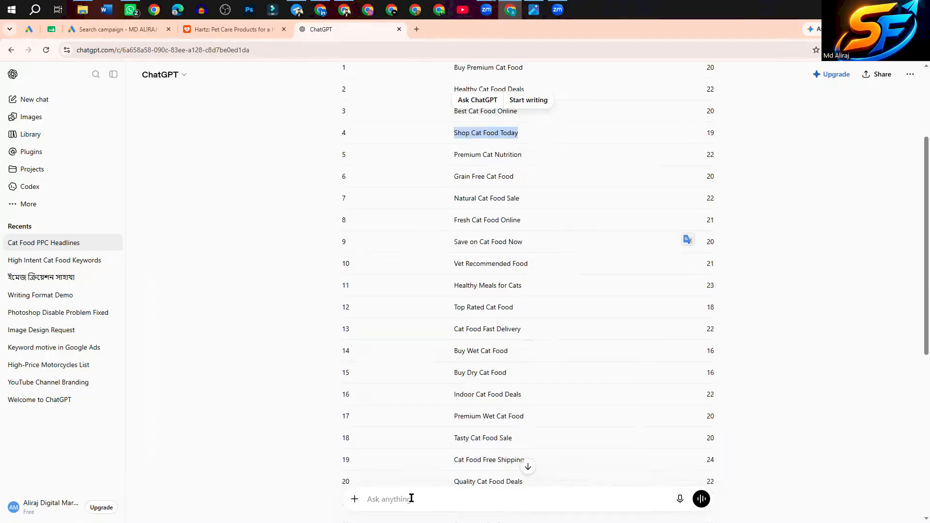
left_click(411, 498)
type("Please give me 30 headlines for google ppc ads about cat food maximum 30 charactors")
left_click_drag(419, 498, 427, 499)
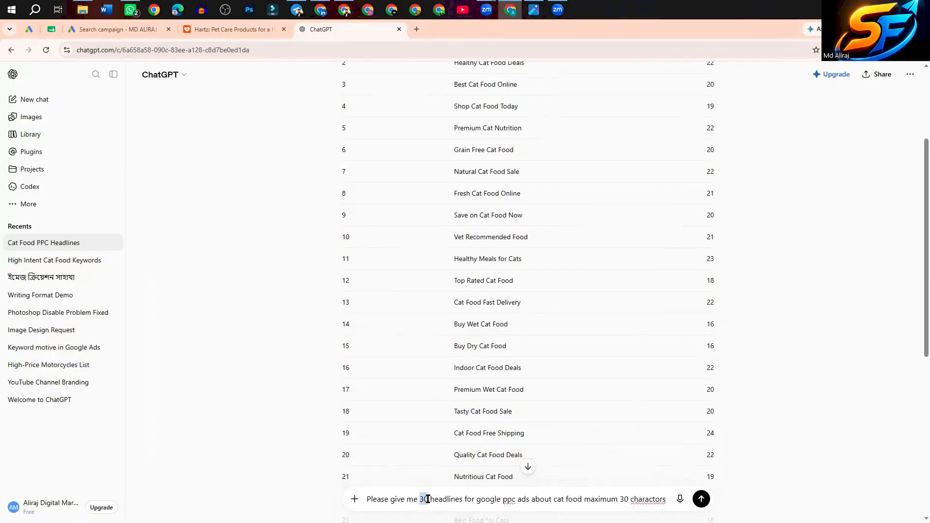
type("8")
left_click_drag(426, 499, 457, 496)
type("description")
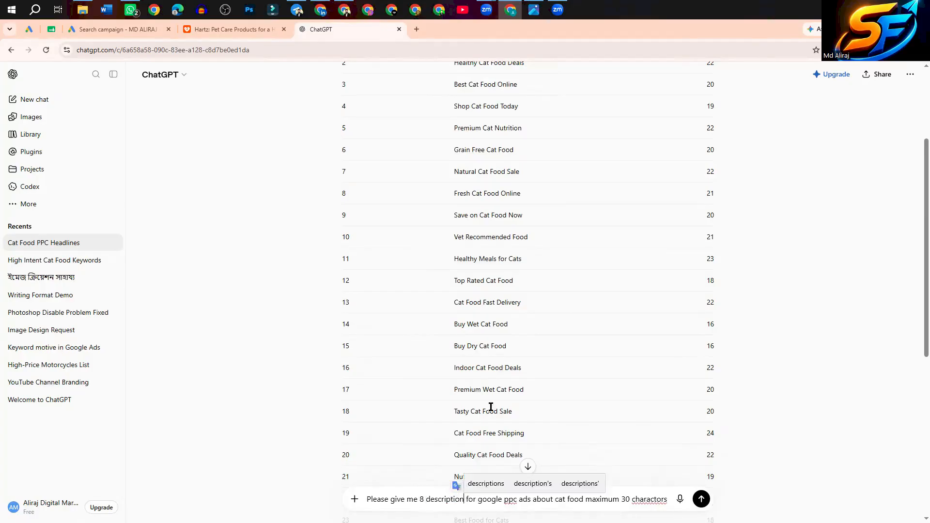
Step: Set the prompt's limit to 90 charactors, append "with call to action", and submit it
left_click_drag(608, 475, 615, 472)
type("9")
key("End")
type("with call to action")
left_click(702, 498)
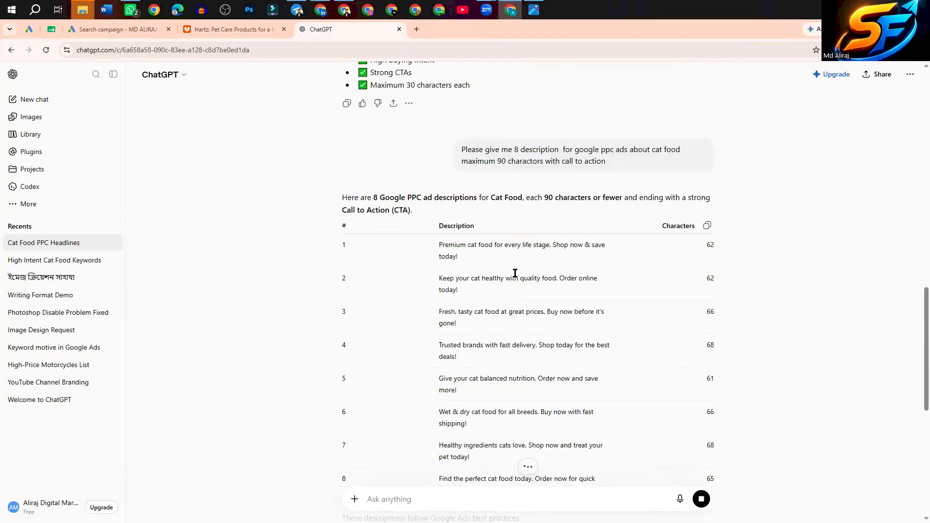
Step: Copy generated descriptions 1 and 2 into the ad, with "Keep your cat healthy…" first and "Premium cat food for every life stage…" second
scroll(511, 279, "down", 2)
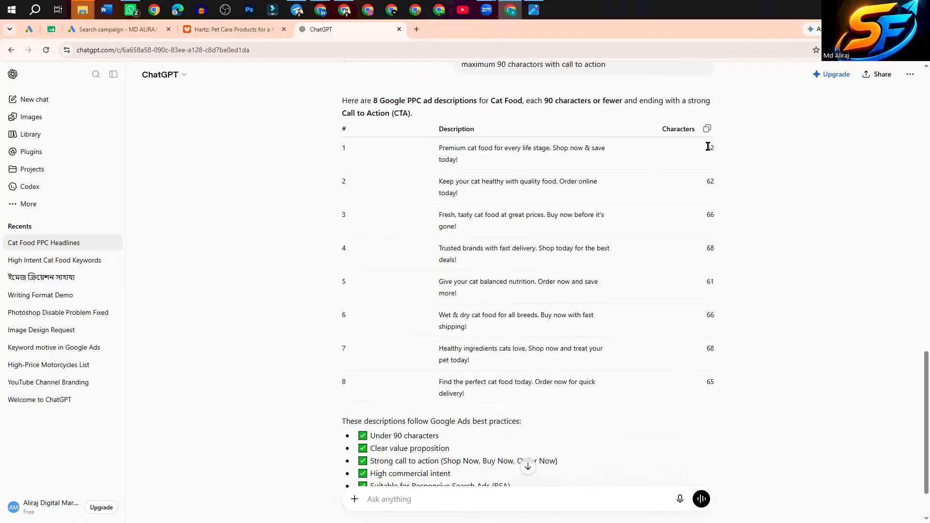
triple_click(439, 147)
left_click(437, 158)
triple_click(464, 160)
key("ctrl+c")
right_click(464, 160)
triple_click(462, 193)
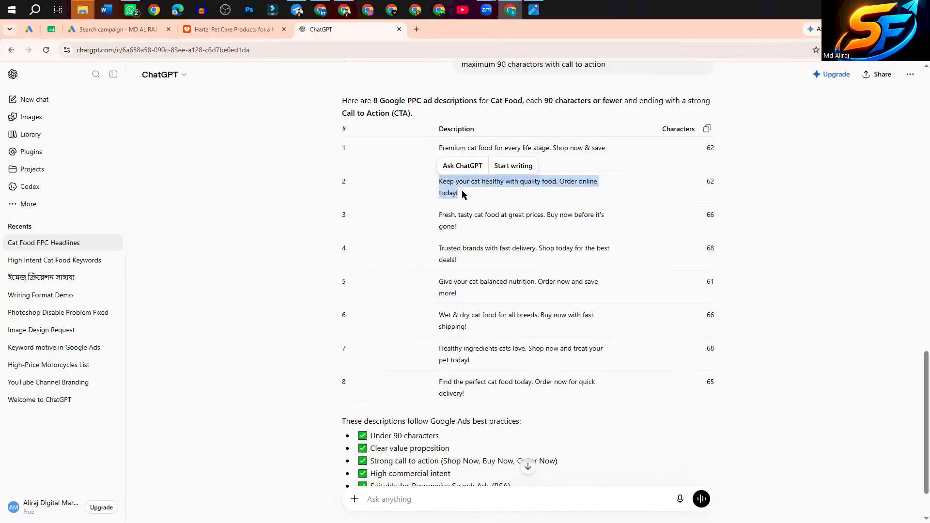
left_click(118, 29)
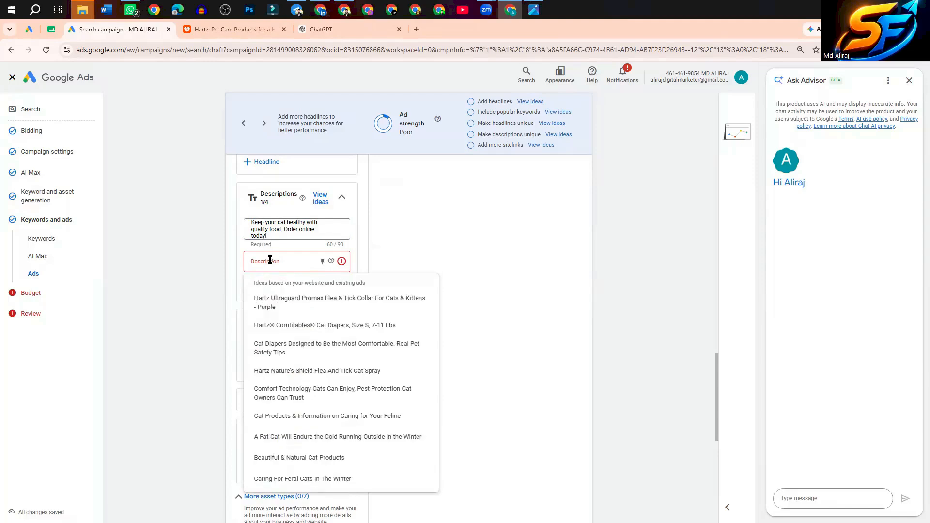
left_click(270, 261)
key("ctrl+v")
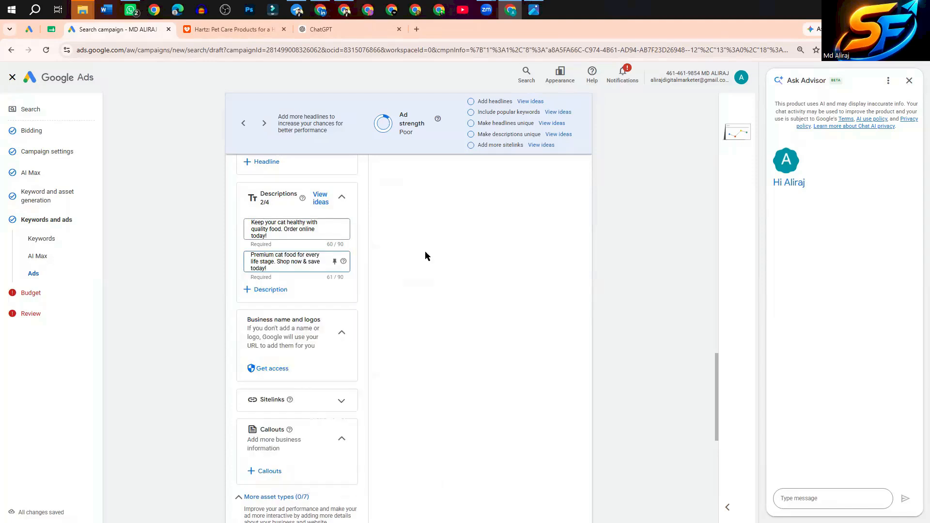
Step: Add two more ad descriptions from the suggested ideas: "Hartz Ultraguard Promax Flea & Tick Collar…" and "Cat Diapers Designed to Be the Most Comfortable…"
scroll(358, 285, "down", 2)
scroll(339, 280, "up", 1)
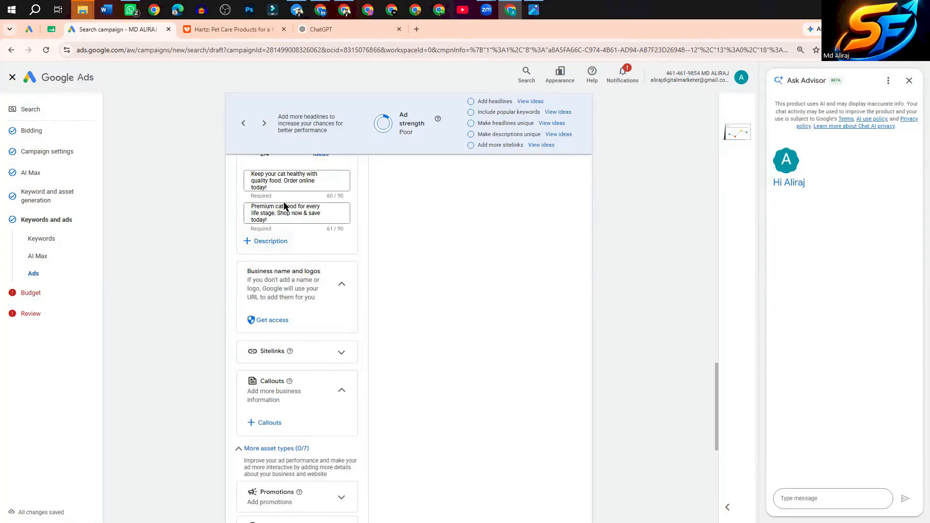
scroll(284, 209, "up", 1)
scroll(277, 283, "up", 2)
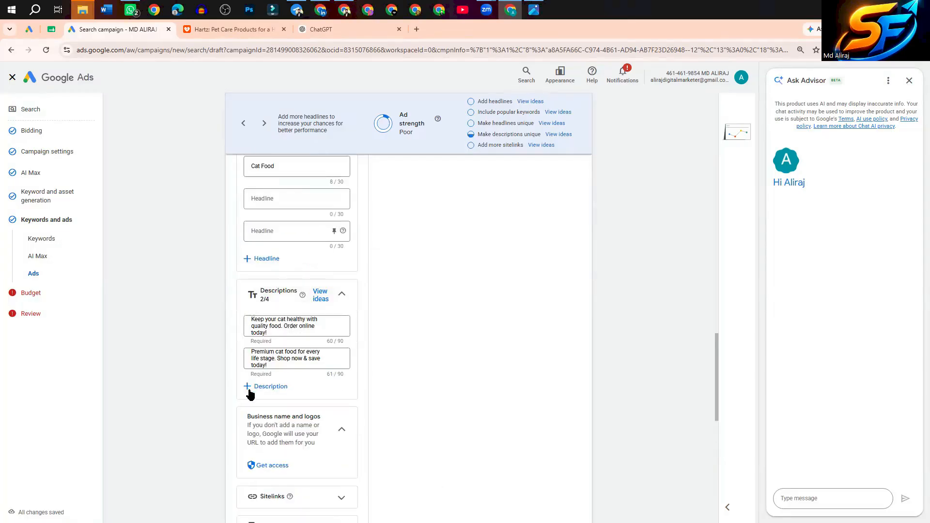
left_click(250, 387)
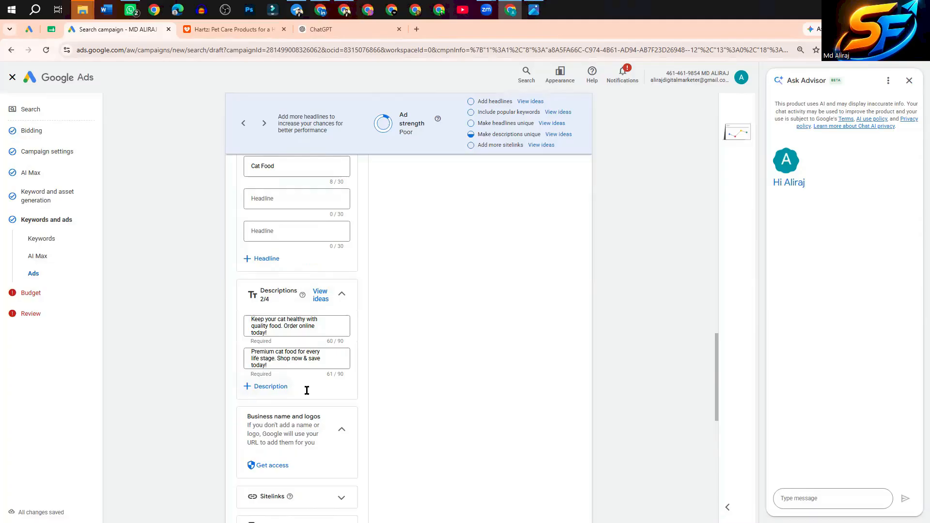
scroll(300, 351, "down", 1)
left_click(294, 347)
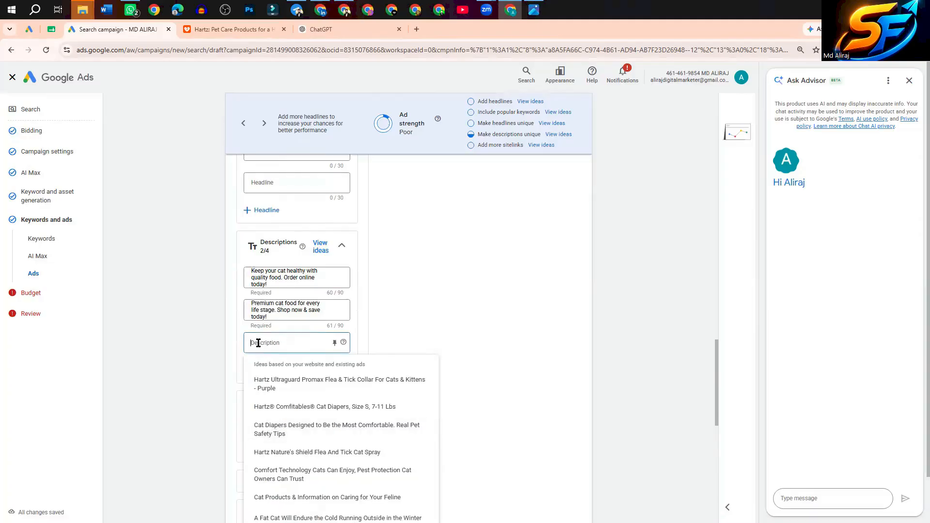
key("Escape")
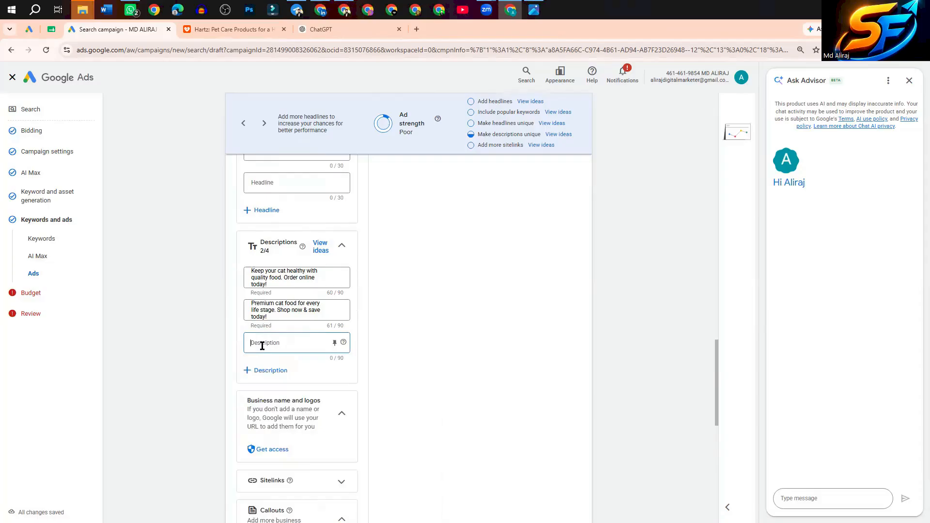
left_click(262, 345)
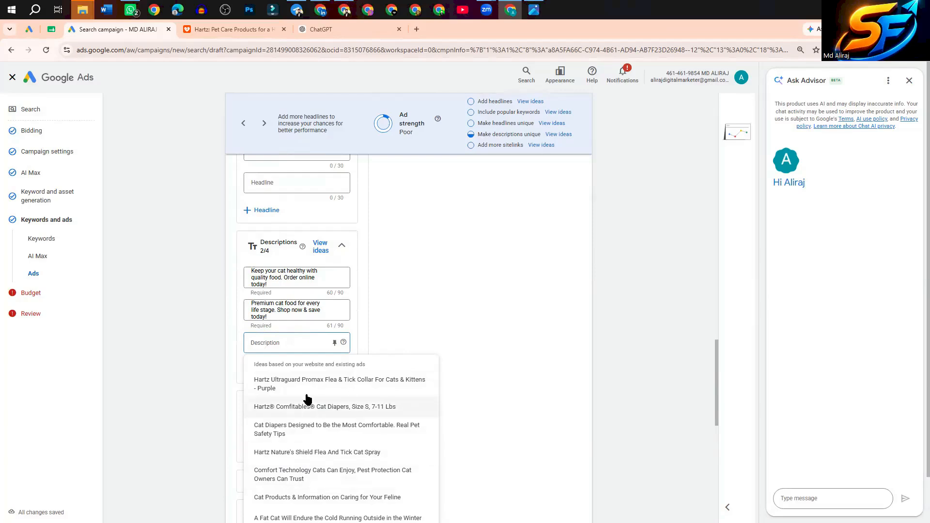
left_click(293, 387)
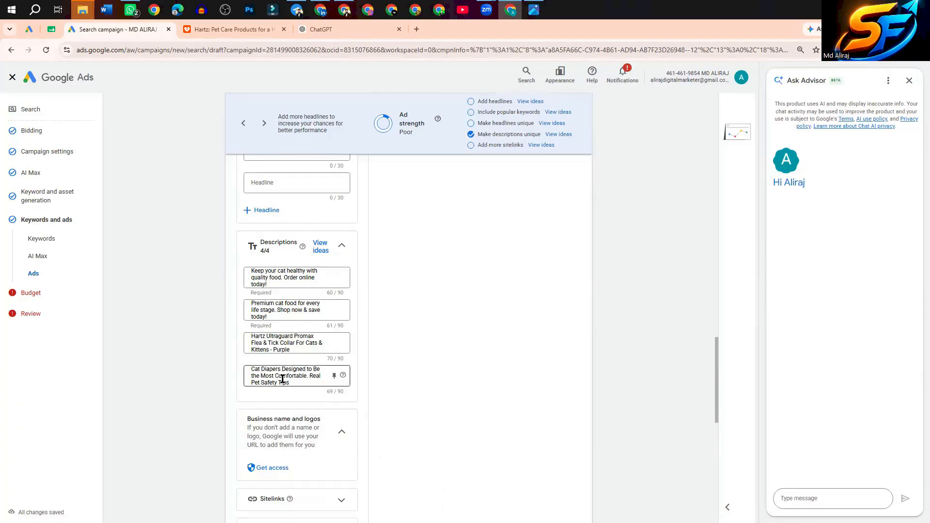
Step: Expand the ad's Sitelinks section and start creating Sitelink 1
scroll(290, 388, "down", 2)
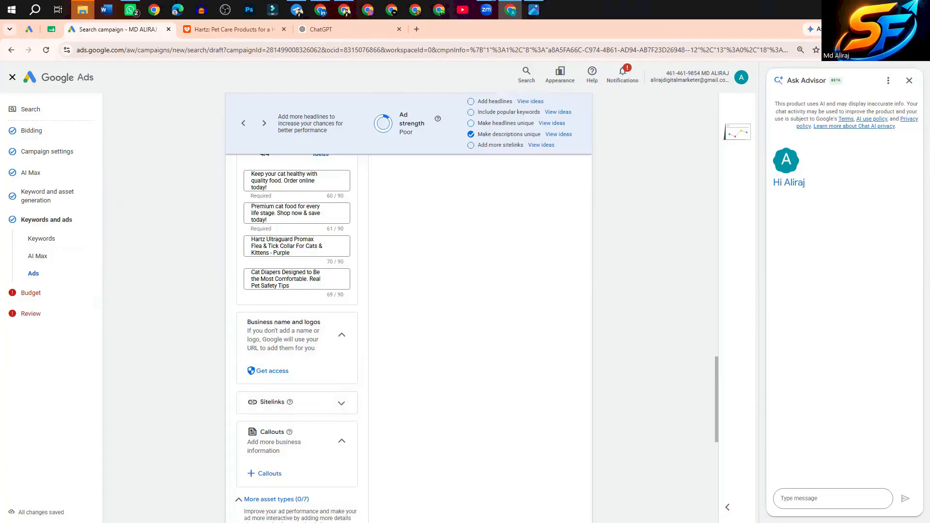
scroll(291, 368, "down", 1)
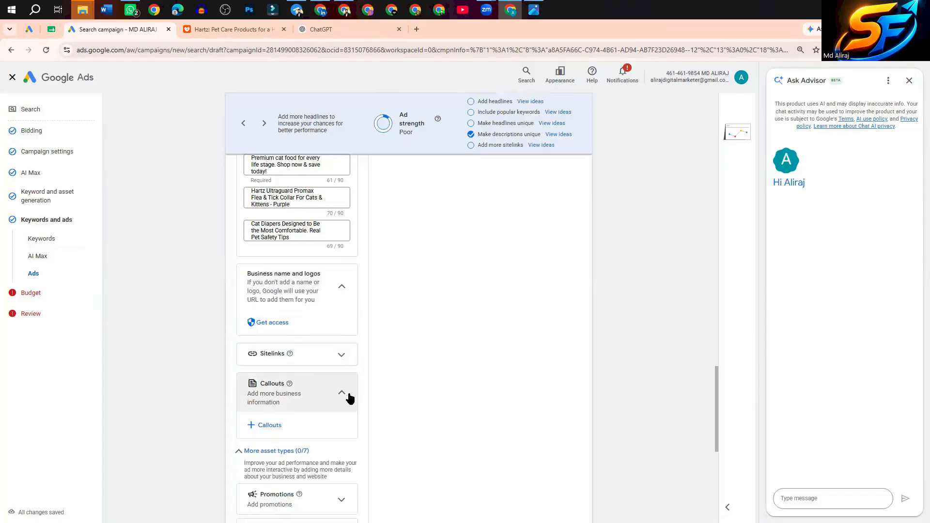
left_click(315, 359)
scroll(334, 361, "down", 1)
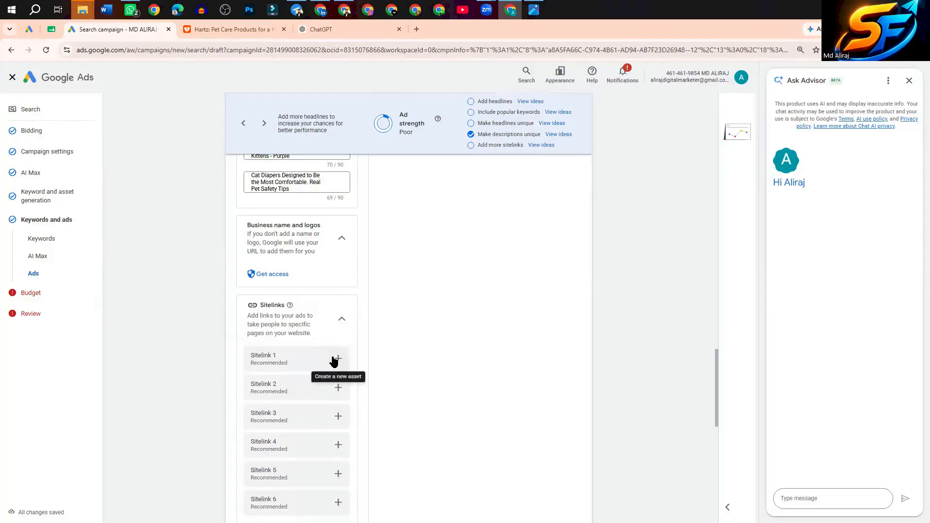
scroll(305, 363, "down", 3)
scroll(306, 363, "up", 1)
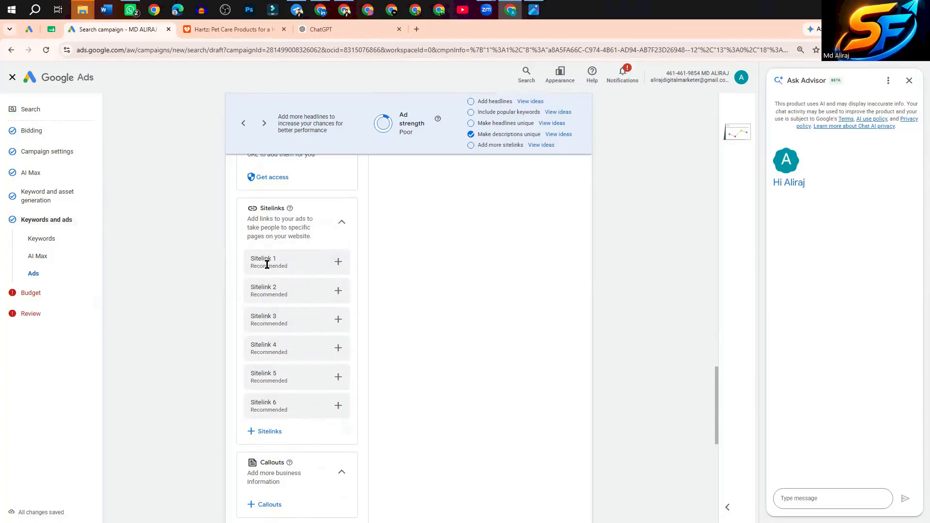
left_click(338, 263)
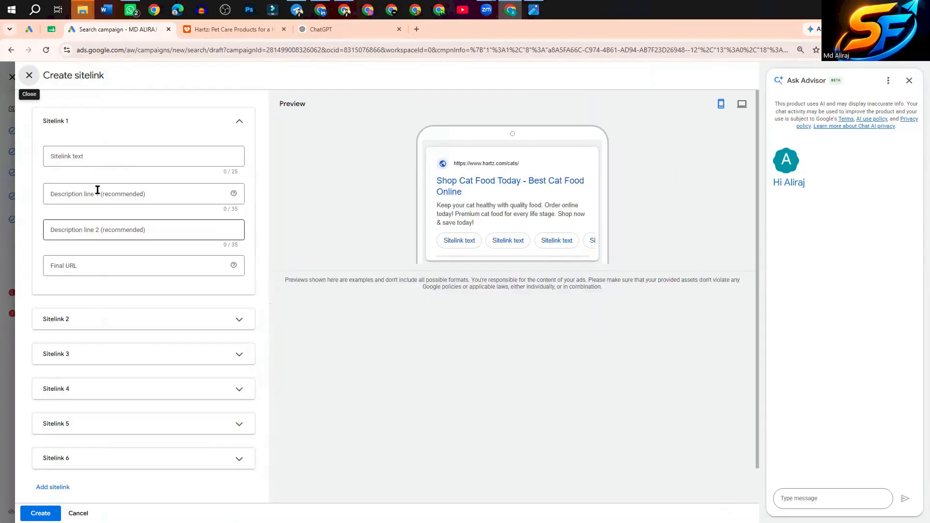
left_click(99, 153)
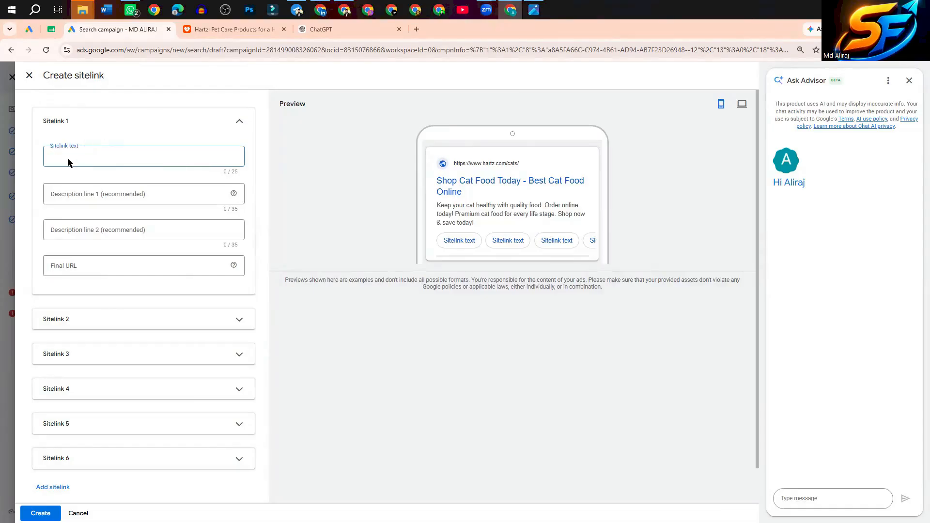
Step: Switch to the Hartz website and open the Flea & Tick Control product page for cats
left_click(230, 31)
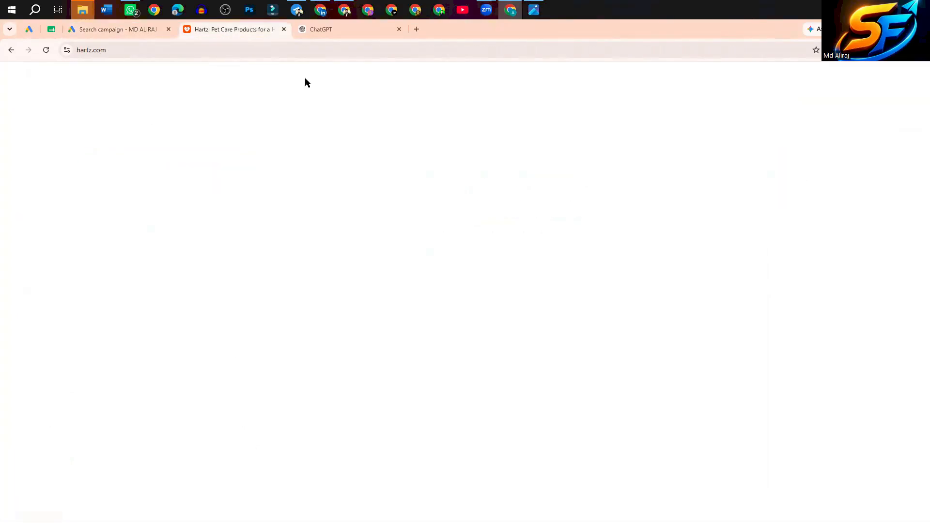
mouse_move(350, 122)
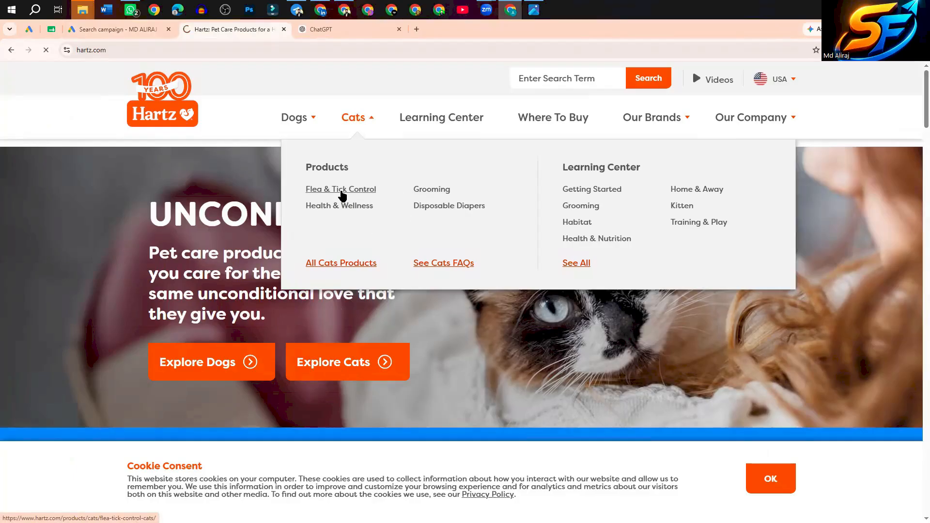
left_click(342, 190)
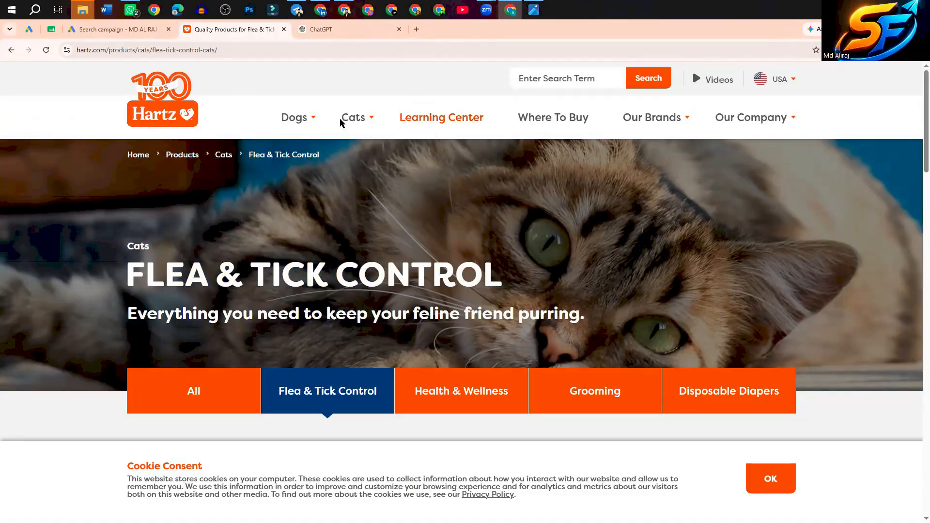
Step: Copy the web address of the cats' Flea & Tick Control page for the sitelink's final URL
left_click(116, 29)
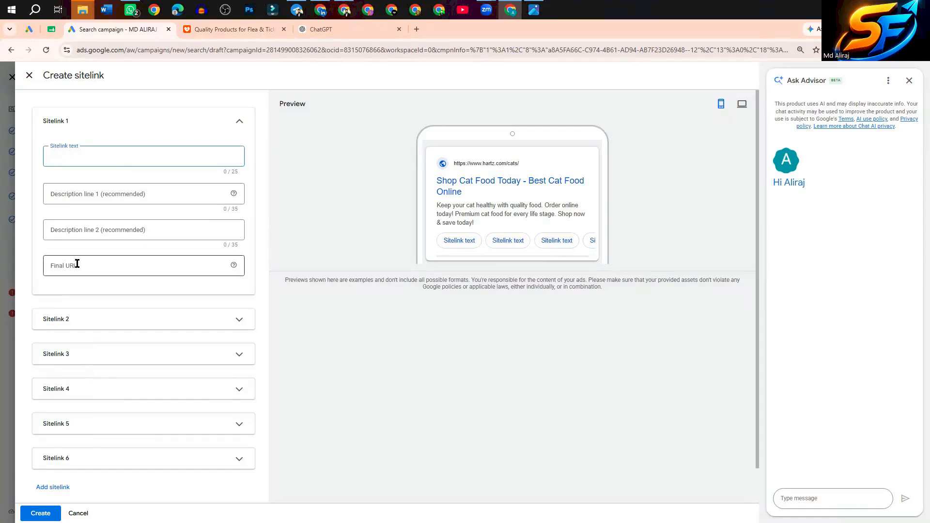
left_click(232, 29)
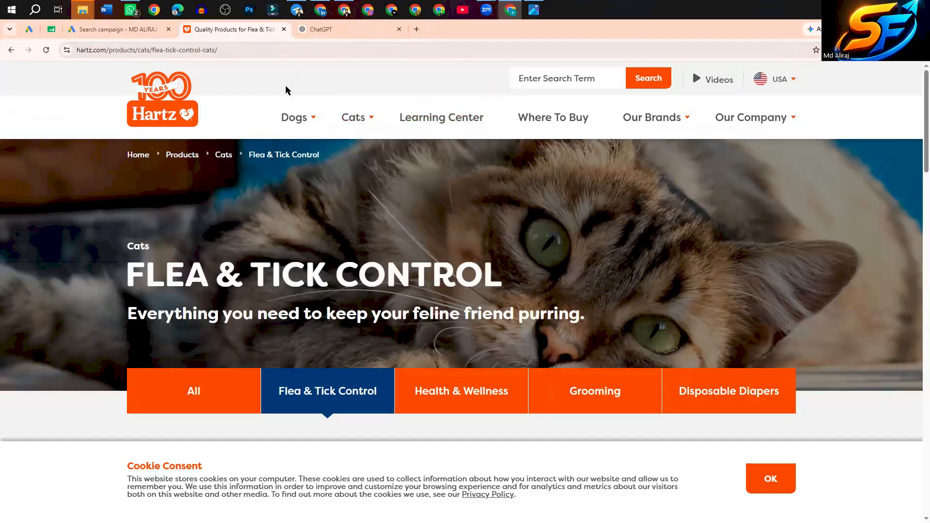
left_click(140, 50)
right_click(140, 51)
left_click(189, 140)
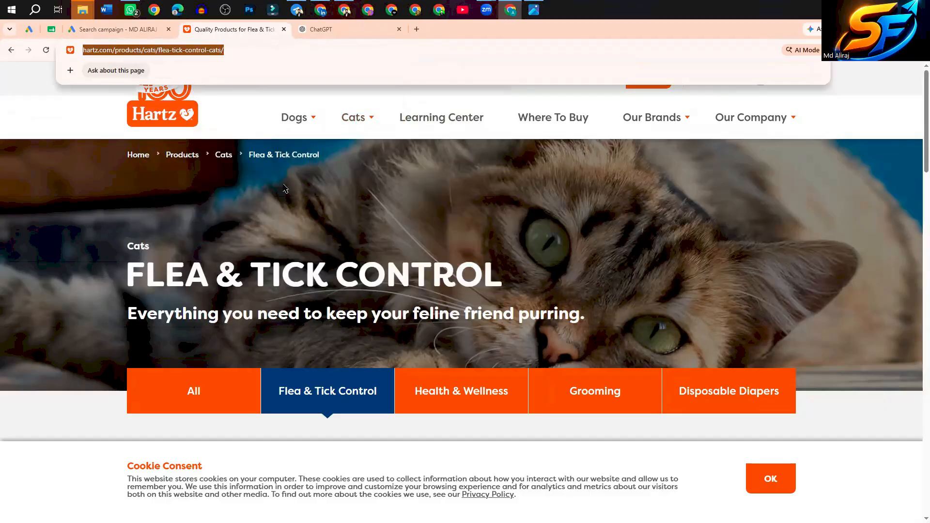
left_click(246, 47)
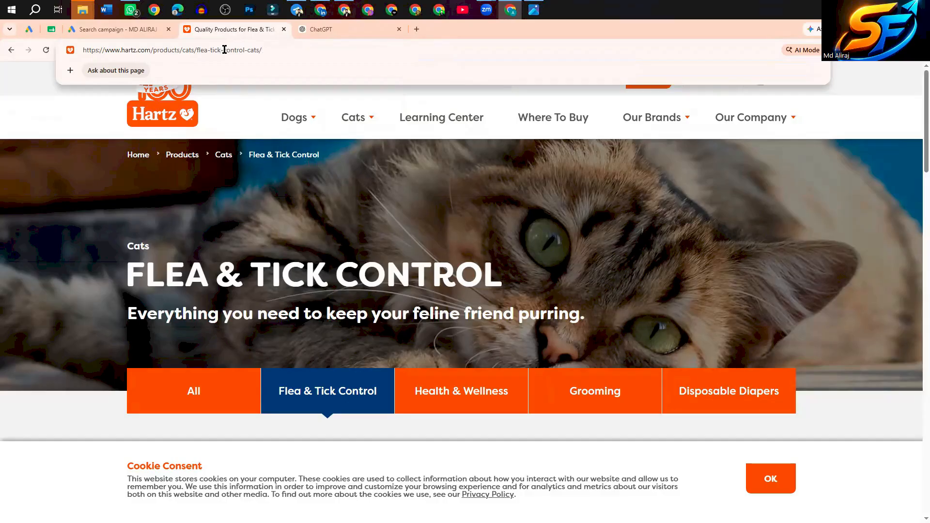
scroll(460, 225, "down", 5)
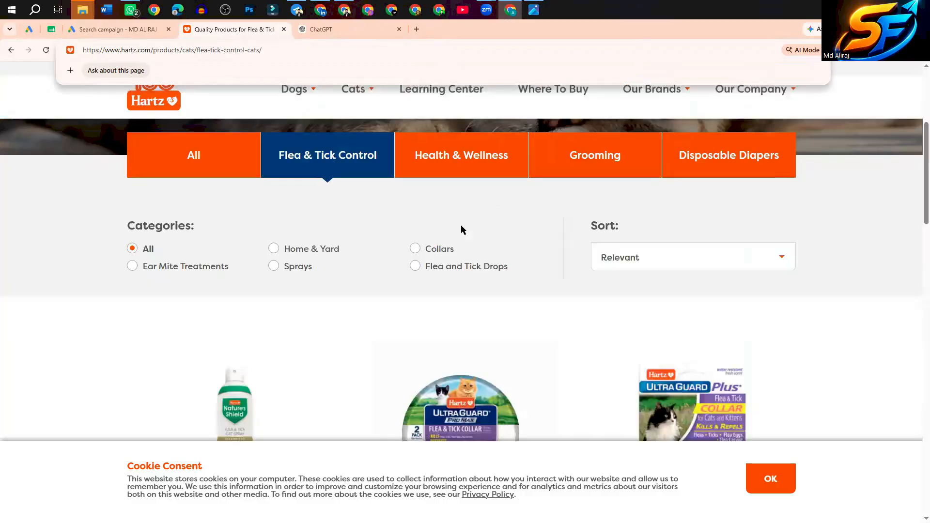
scroll(411, 248, "up", 5)
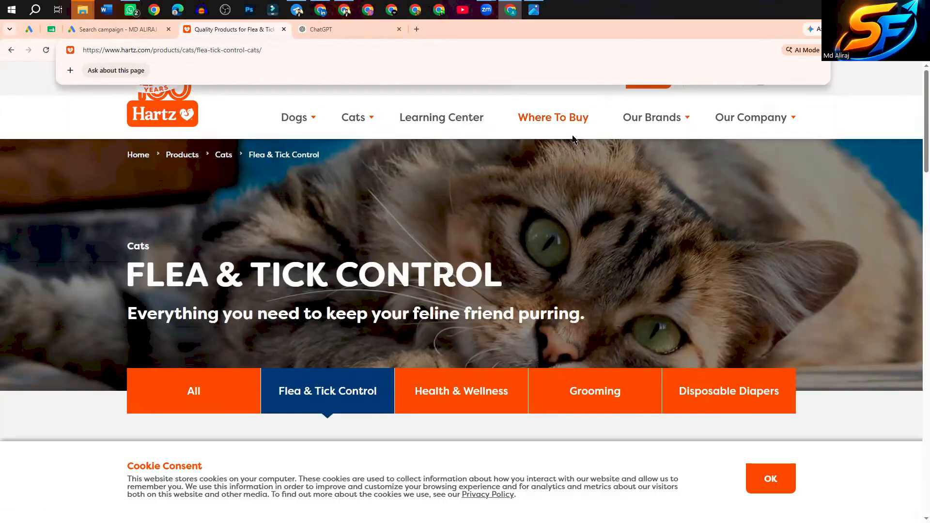
scroll(390, 348, "down", 3)
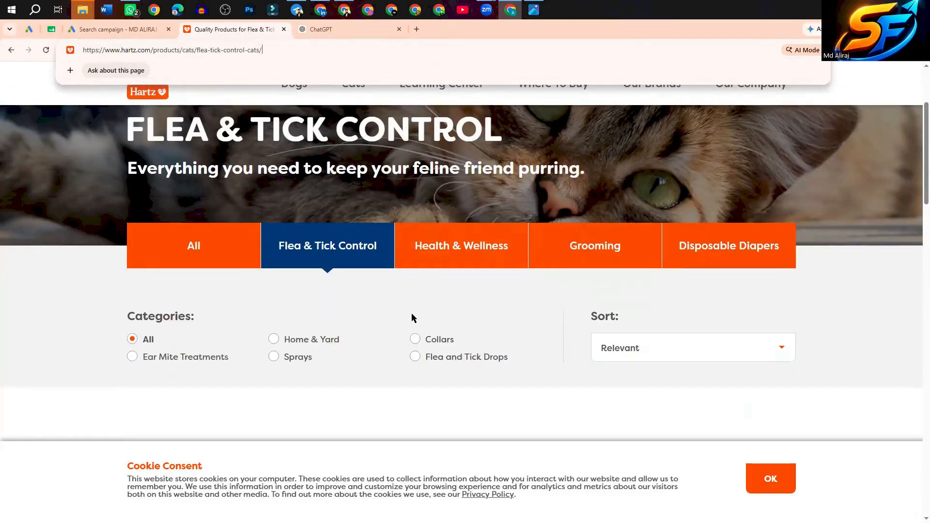
scroll(426, 245, "up", 3)
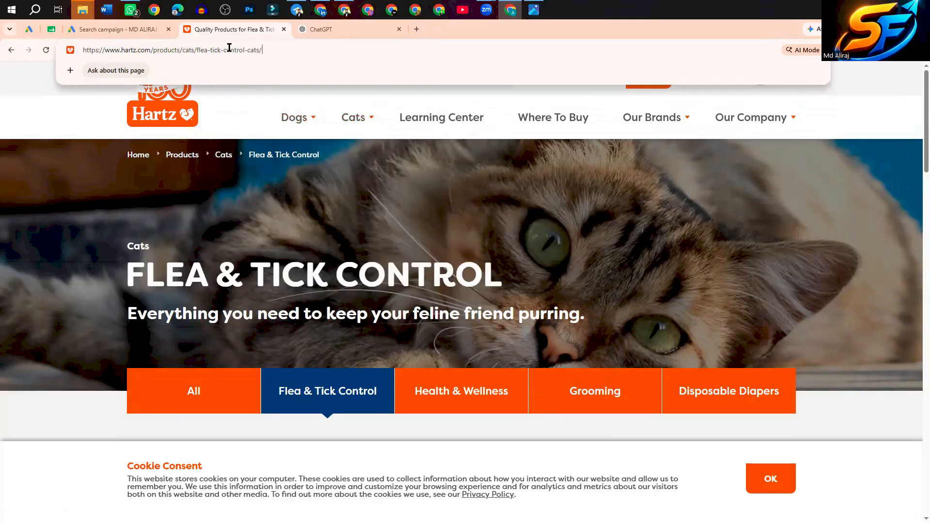
Step: Copy the cats' Flea & Tick Control page address and paste it as Sitelink 1's final URL in Google Ads
left_click_drag(223, 50, 75, 37)
key("ctrl+c")
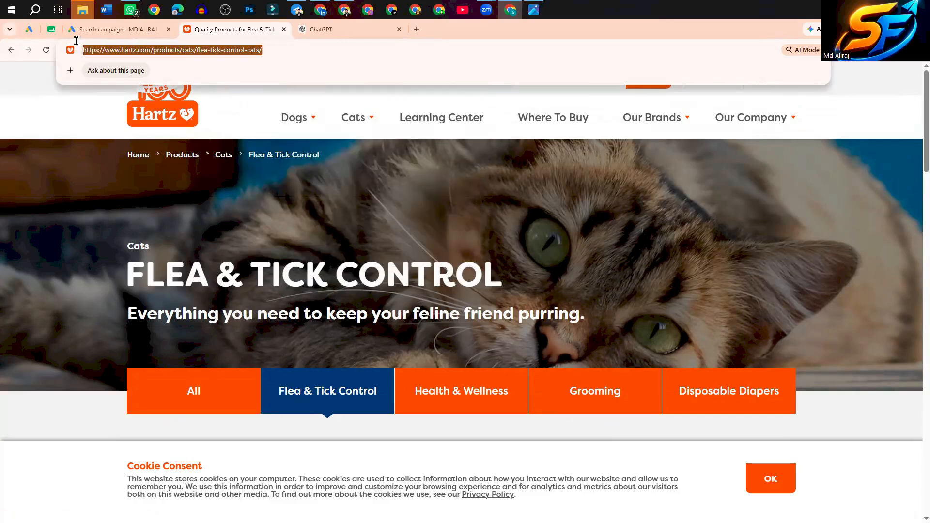
left_click(129, 29)
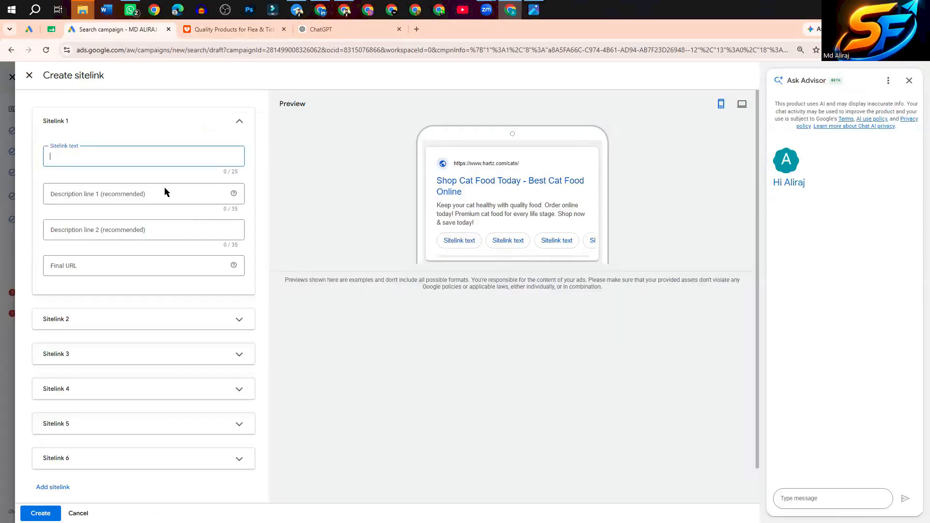
right_click(103, 263)
left_click(122, 343)
Step: Enter "Control Cats" as the sitelink text of Sitelink 1, capitalised and without a hyphen
left_click(91, 156)
type("control-cats")
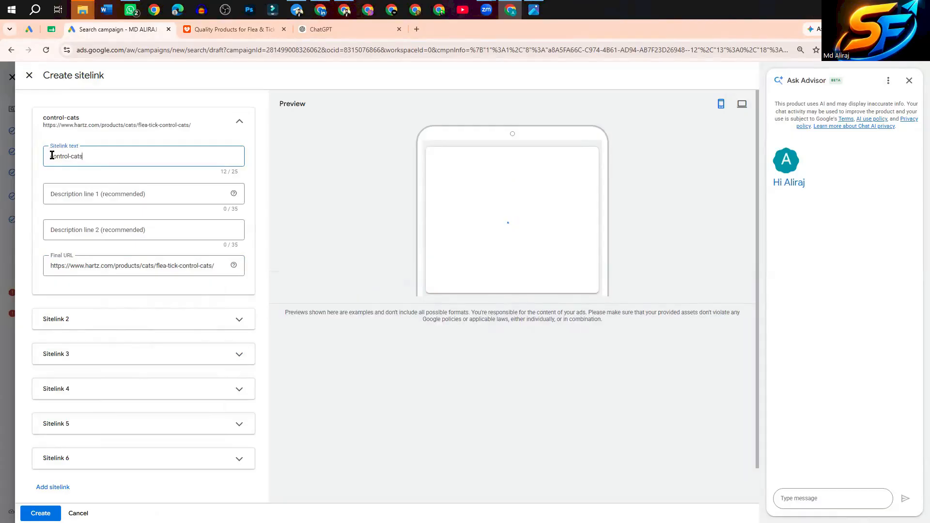
key("Left")
key("Left")
key("Left")
key("Left")
key("BackSpace")
left_click(54, 156)
key("BackSpace")
type("C")
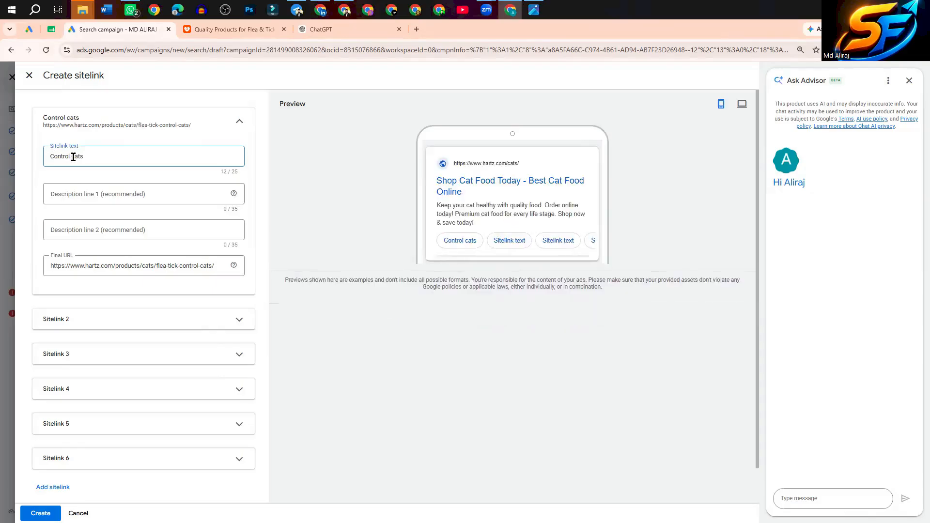
key("BackSpace")
type("C")
left_click(108, 152)
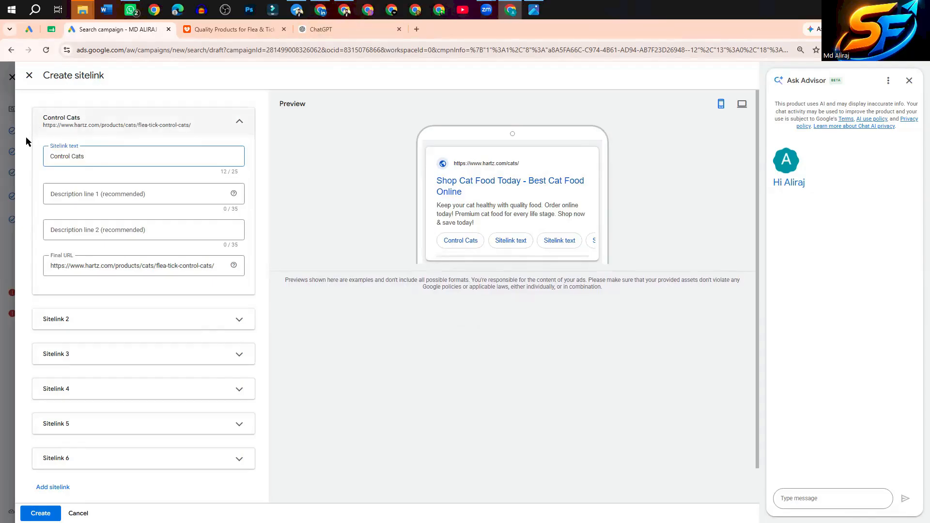
Step: Copy the contents of the Sitelink 1 form and send them to ChatGPT to get description line suggestions
triple_click(83, 214)
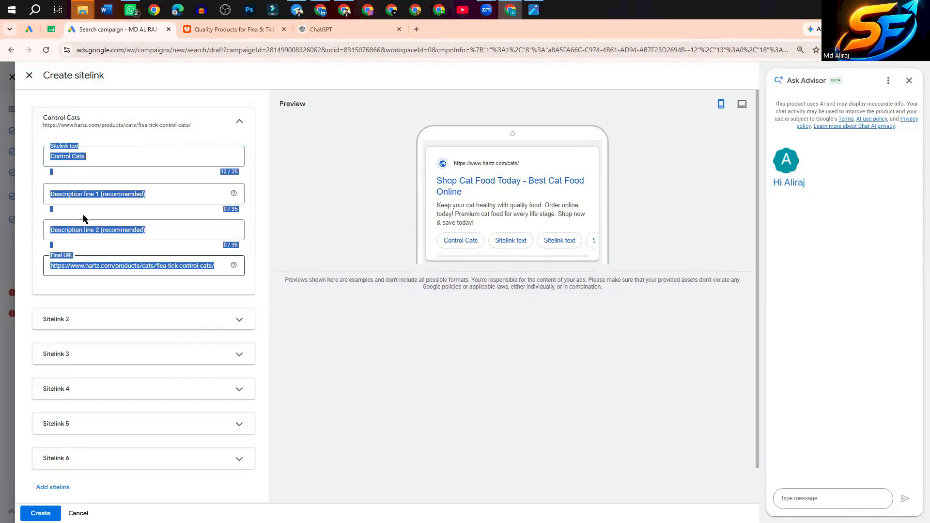
right_click(115, 229)
left_click(147, 297)
left_click(364, 31)
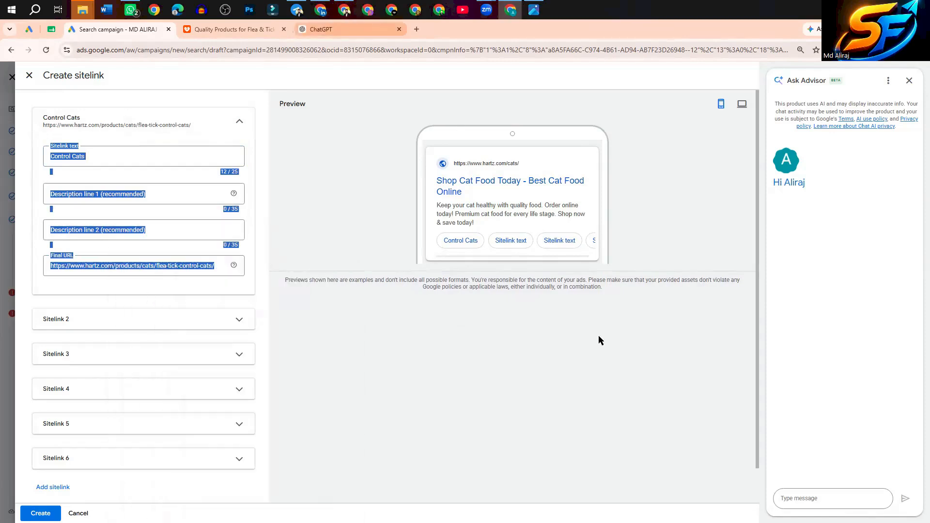
scroll(427, 365, "down", 2)
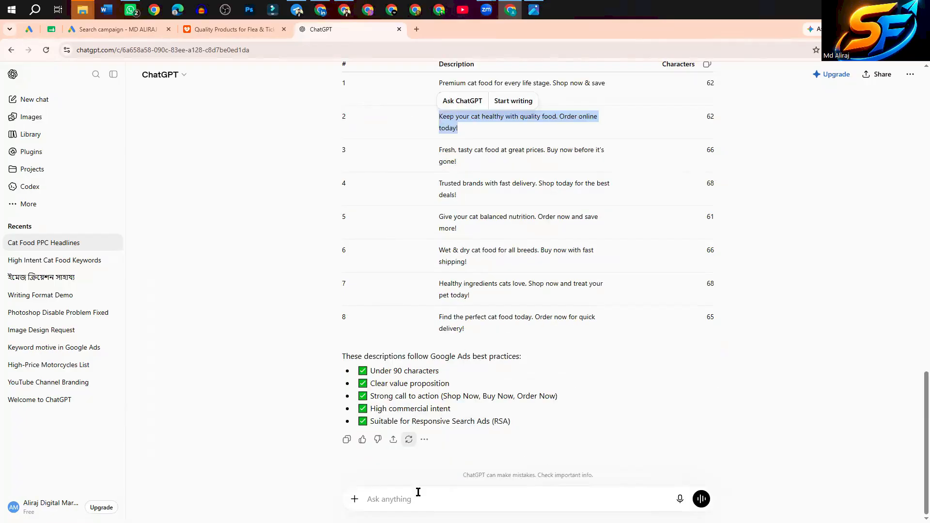
left_click(405, 499)
right_click(406, 498)
left_click(422, 388)
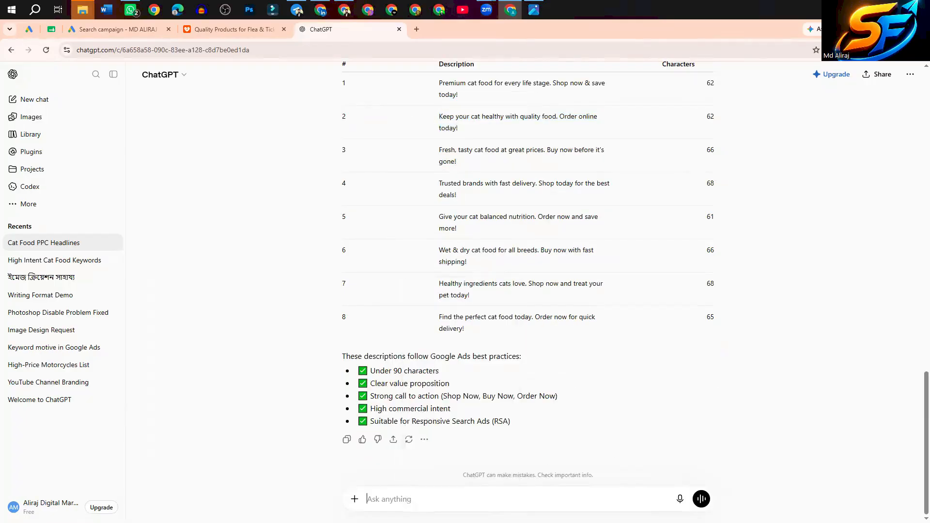
left_click(701, 498)
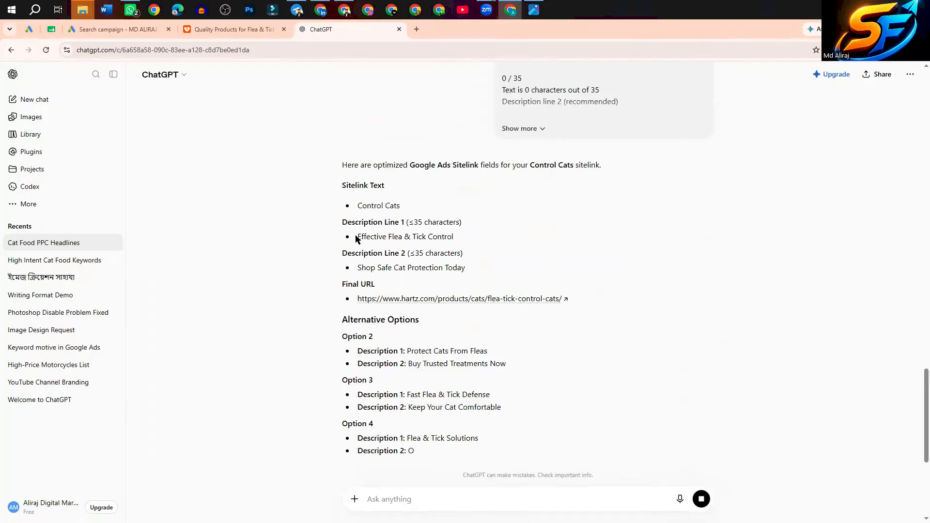
Step: Fill Sitelink 1's description lines with ChatGPT's "Shop Safe Cat Protection Today" and "Effective Flea & Tick Control", and create the sitelink in Google Ads
triple_click(364, 267)
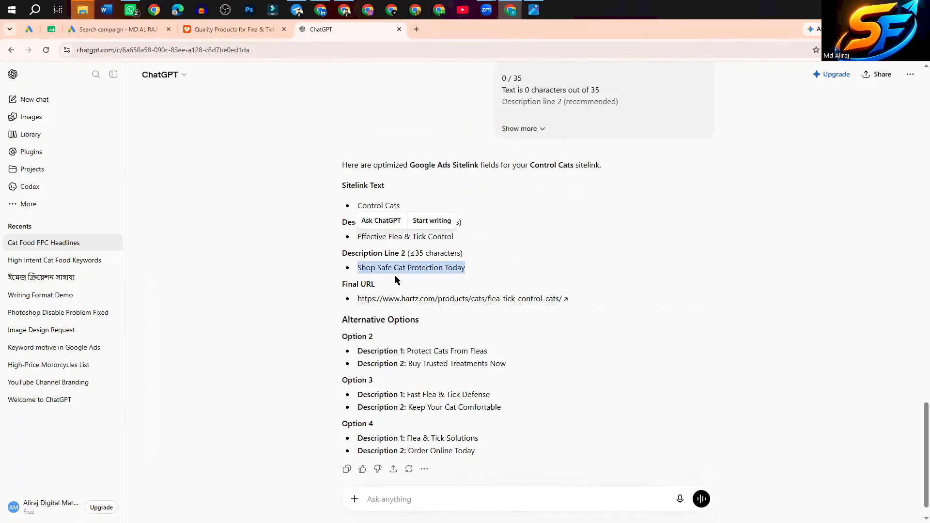
left_click(100, 33)
left_click(107, 193)
right_click(108, 195)
left_click(124, 306)
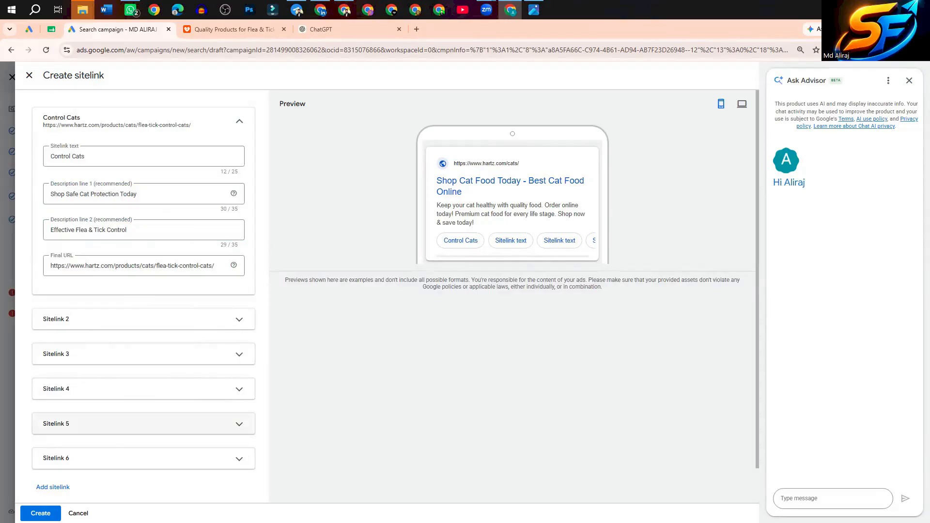
left_click(40, 513)
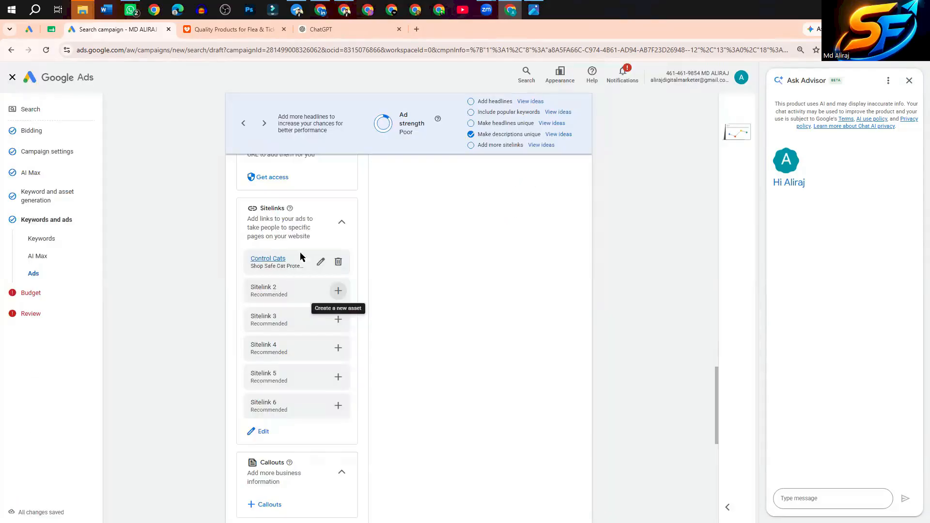
scroll(299, 379, "up", 3)
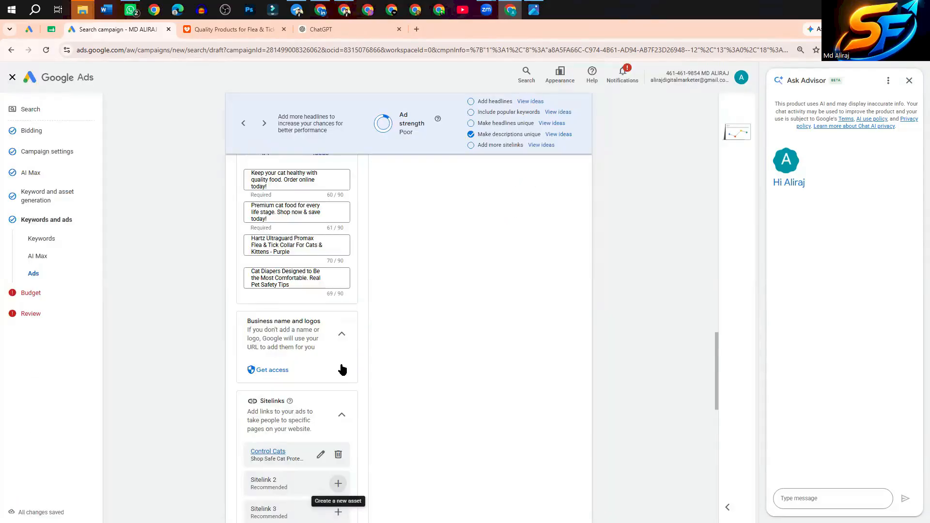
scroll(344, 371, "up", 5)
scroll(346, 371, "down", 8)
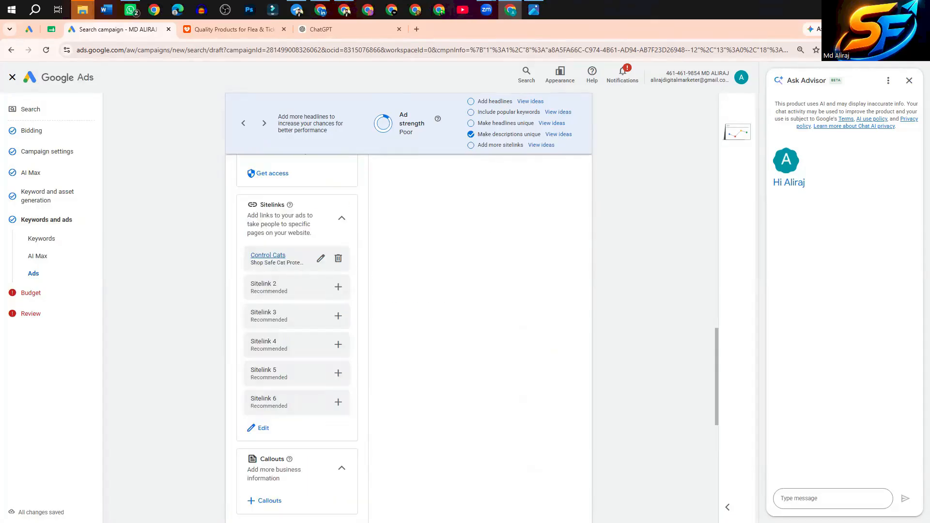